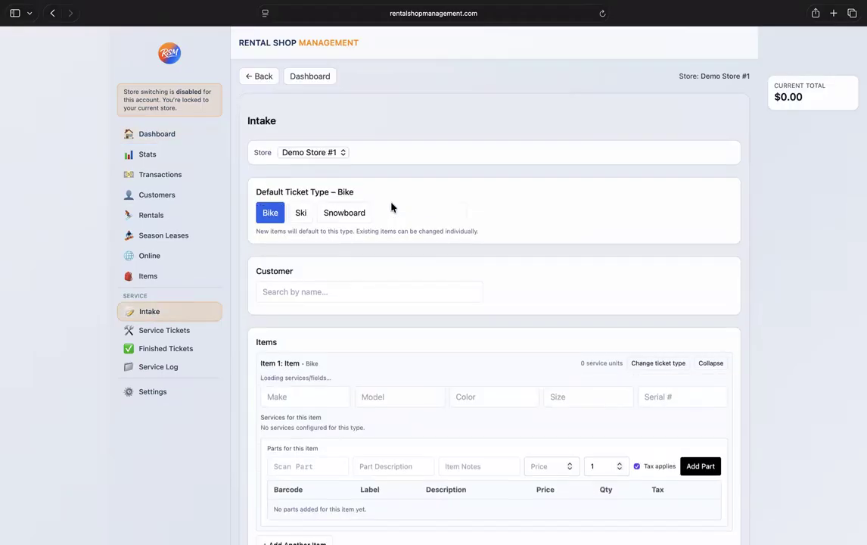
pyautogui.click(302, 217)
pyautogui.scroll(-2, 351, 230)
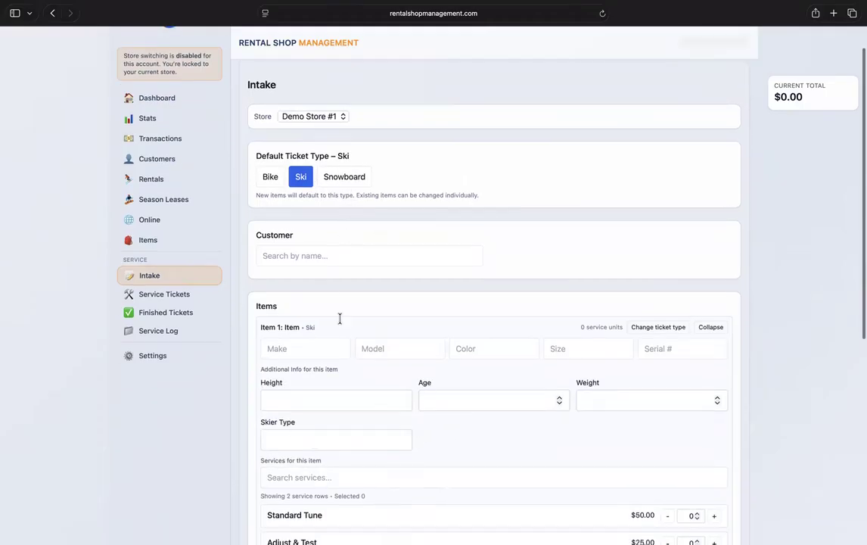
pyautogui.click(270, 176)
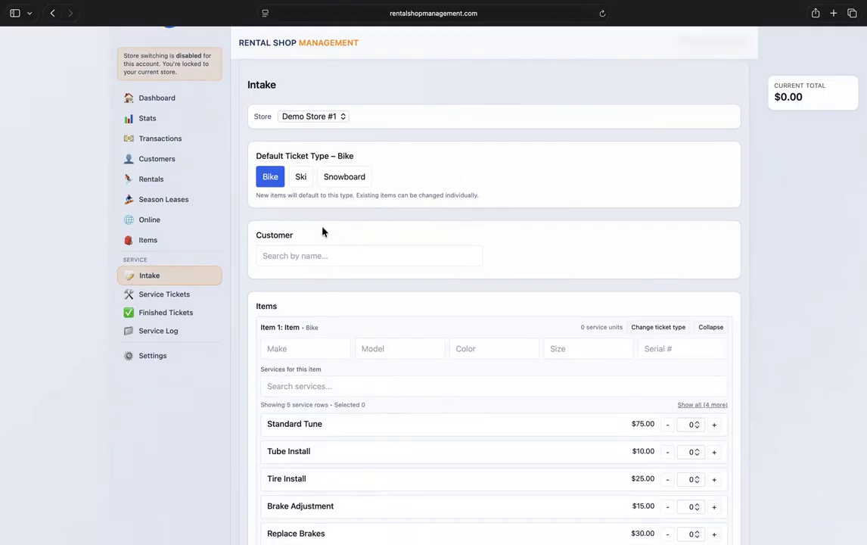
# Step: Search for the customer by last name and assign the matching customer to the ticket
pyautogui.click(337, 252)
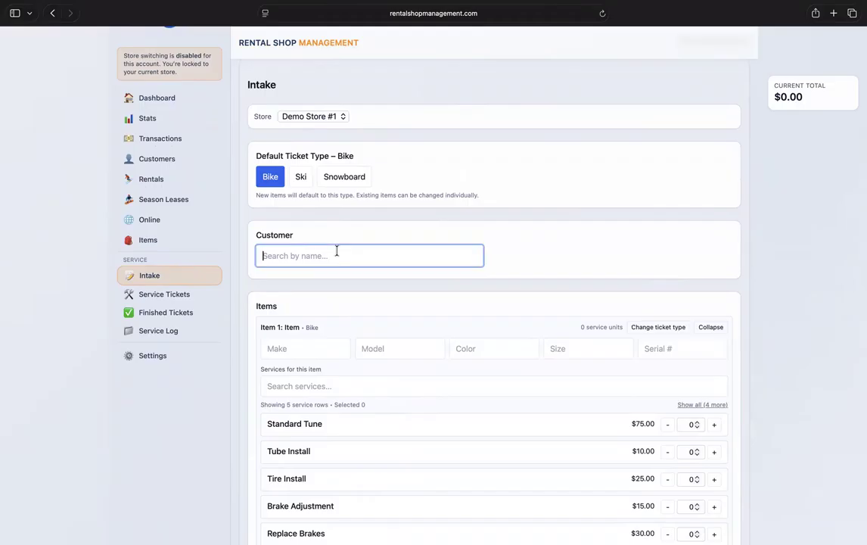
pyautogui.write('guerr')
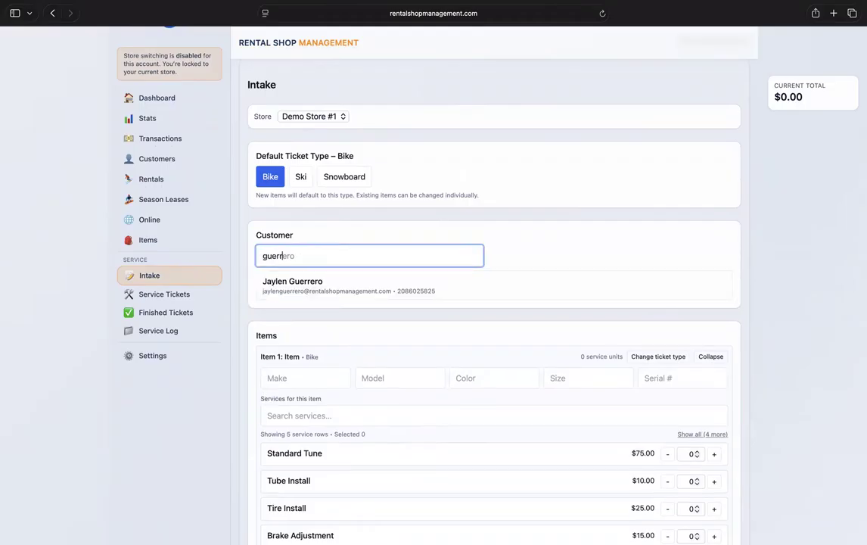
pyautogui.click(301, 282)
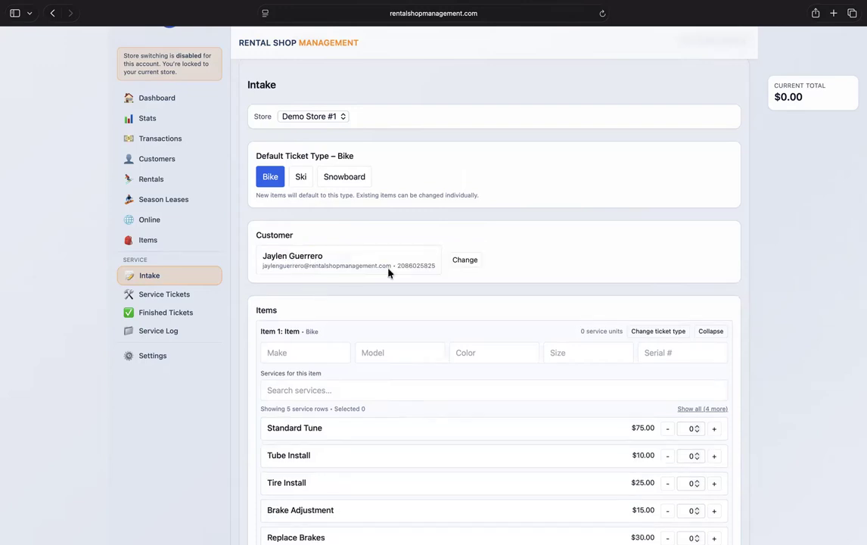
# Step: Describe the first item as make Trek, model Madone, color Black and size MD
pyautogui.scroll(-3, 388, 272)
pyautogui.scroll(-1, 313, 221)
pyautogui.scroll(-2, 348, 196)
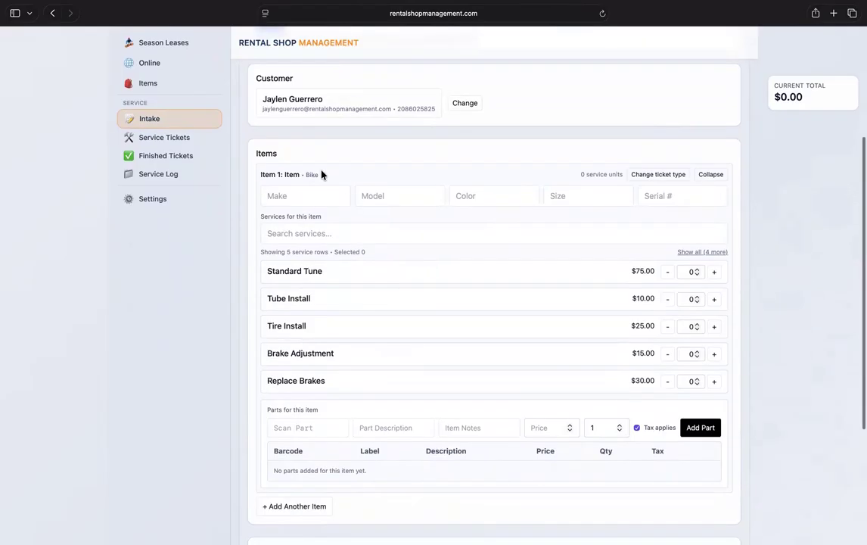
pyautogui.scroll(1, 324, 220)
pyautogui.click(302, 214)
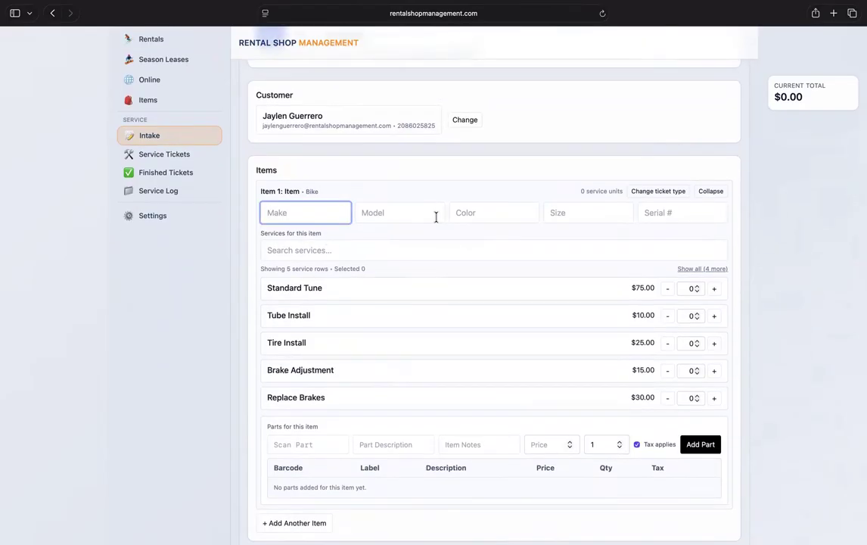
pyautogui.write('Trek')
pyautogui.press('Tab')
pyautogui.write('Madone')
pyautogui.press('Tab')
pyautogui.write('Black')
pyautogui.press('Tab')
pyautogui.write('MD')
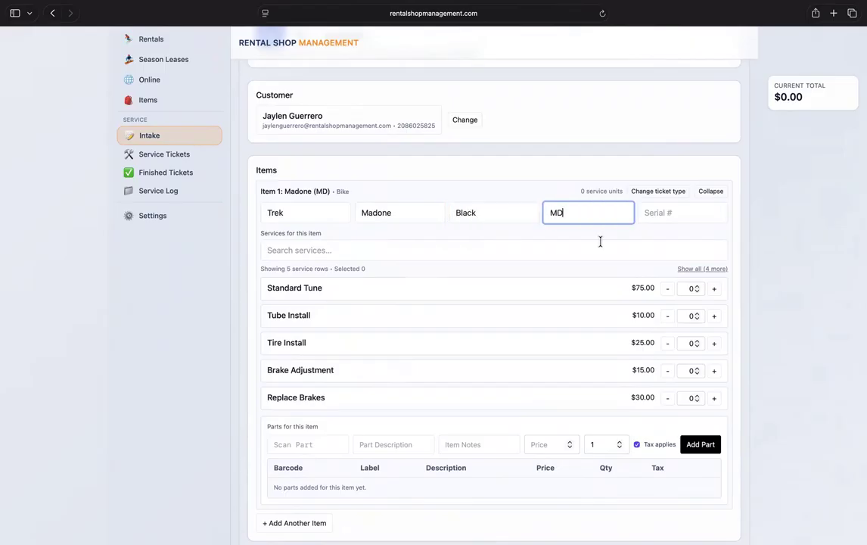
# Step: Set the first item's serial number to 0-0-0
pyautogui.click(659, 215)
pyautogui.write('0-0')
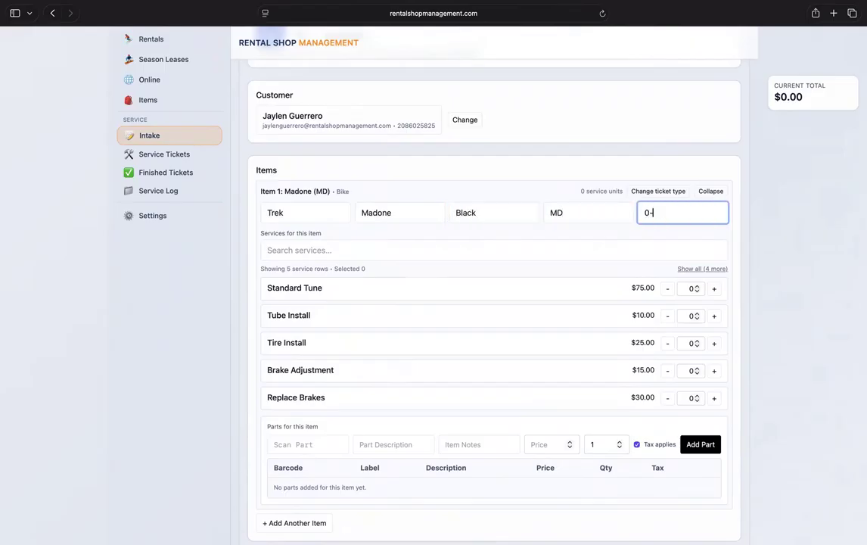
pyautogui.press('BackSpace')
pyautogui.write('0-0')
# Step: Find services matching "wh", add one Wheel True to the bike and clear the service search
pyautogui.scroll(-1, 409, 242)
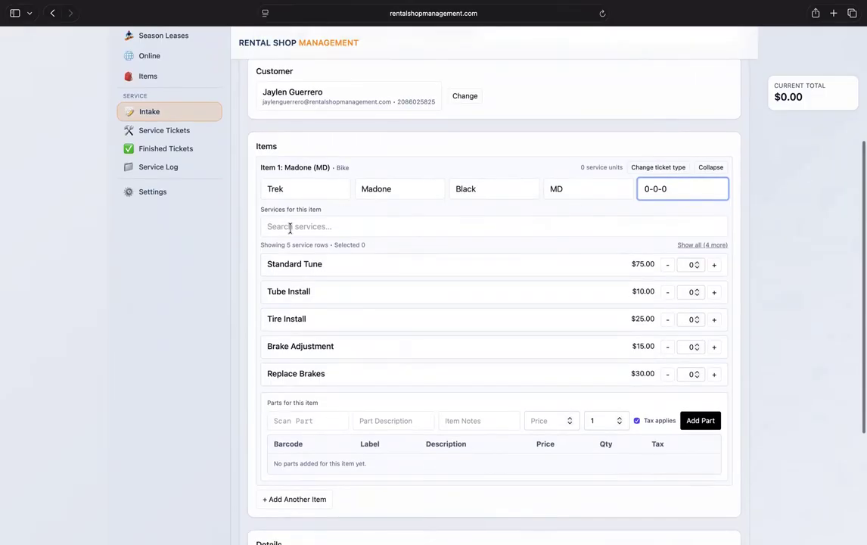
pyautogui.scroll(-1, 329, 226)
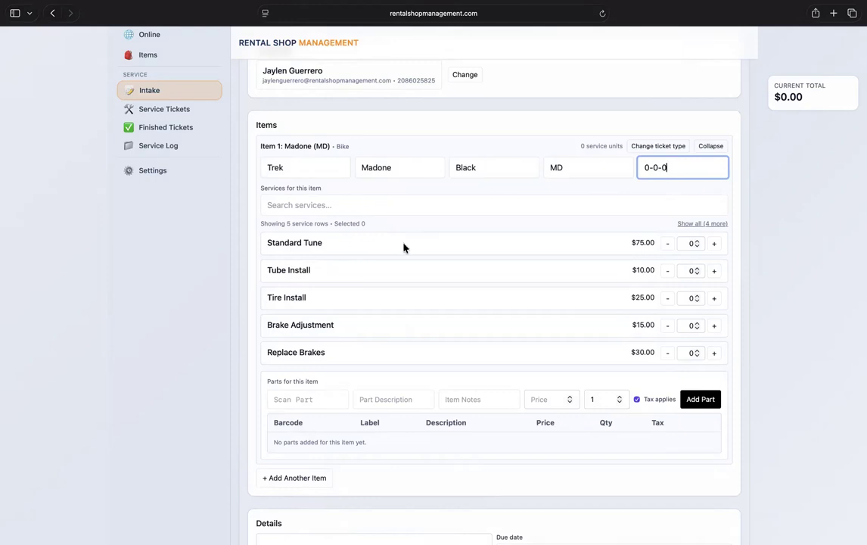
pyautogui.click(400, 210)
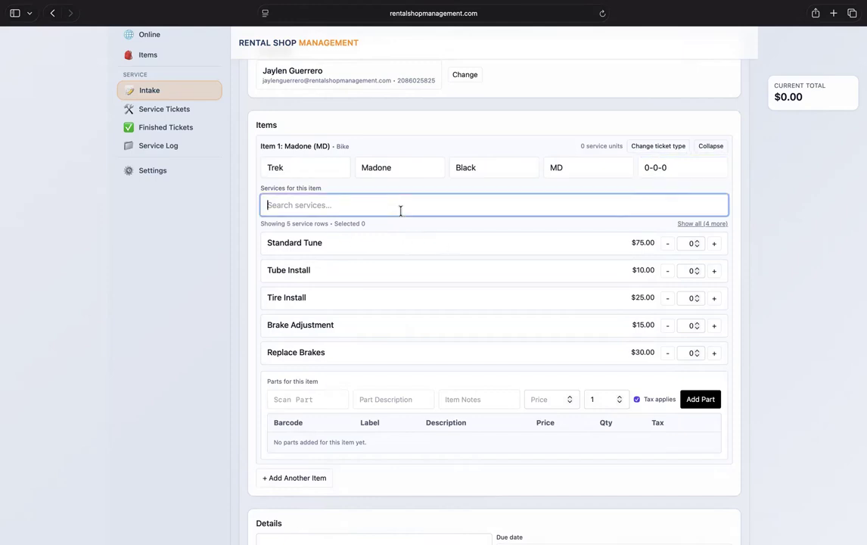
pyautogui.write('wh')
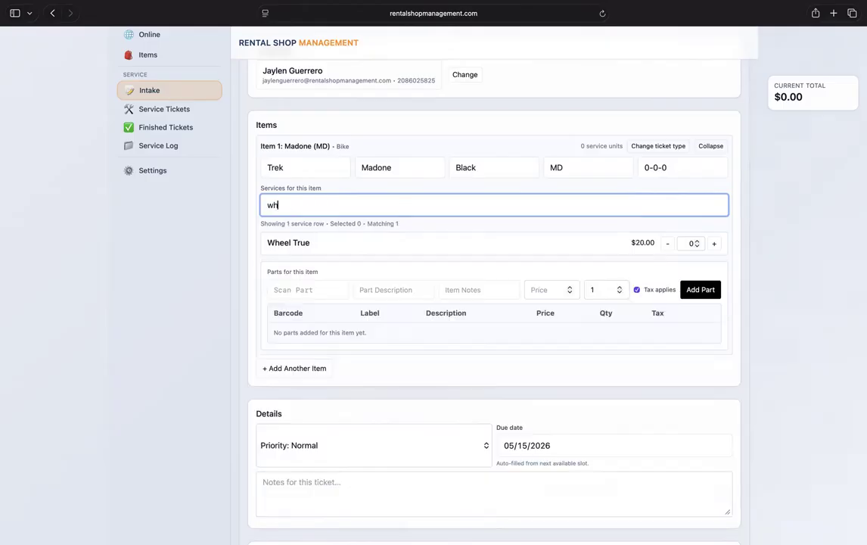
pyautogui.click(714, 243)
pyautogui.click(461, 207)
pyautogui.press('BackSpace')
pyautogui.press('BackSpace')
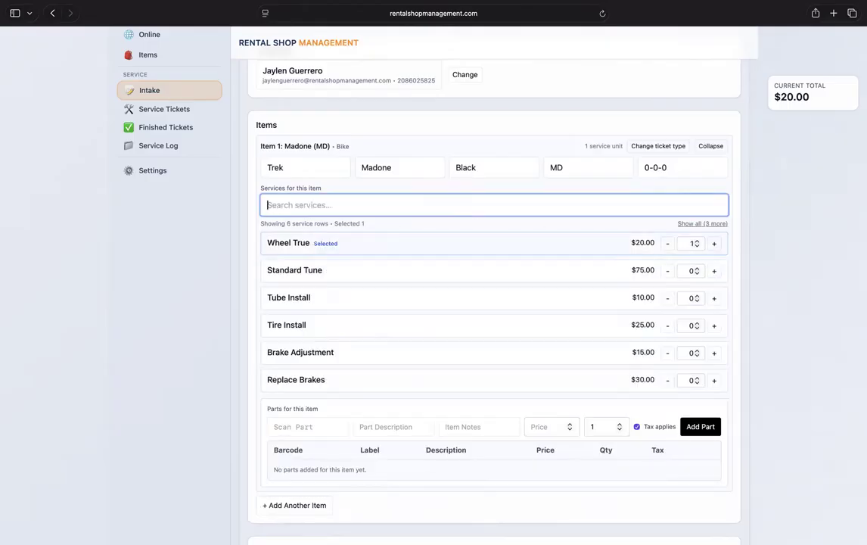
# Step: Expand the bike's service list to show all available services
pyautogui.scroll(-1, 427, 239)
pyautogui.click(702, 193)
pyautogui.scroll(-2, 454, 265)
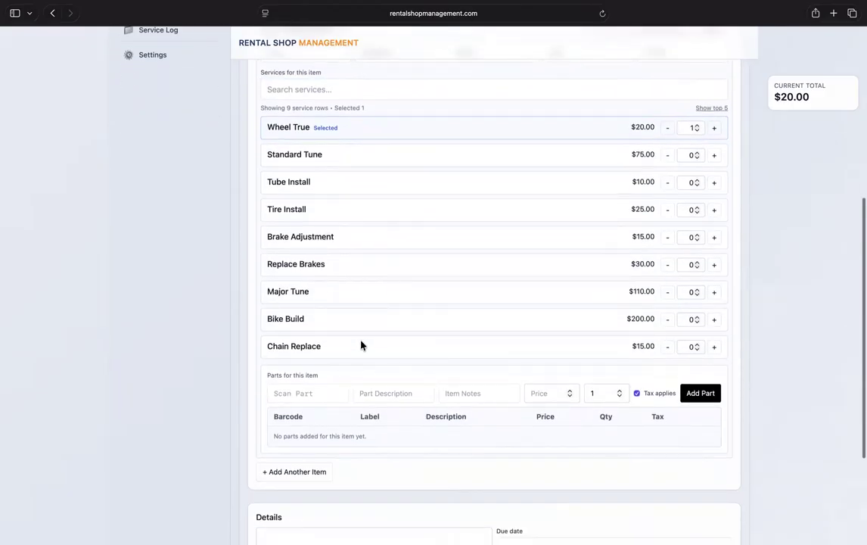
pyautogui.scroll(1, 361, 343)
pyautogui.scroll(1, 402, 333)
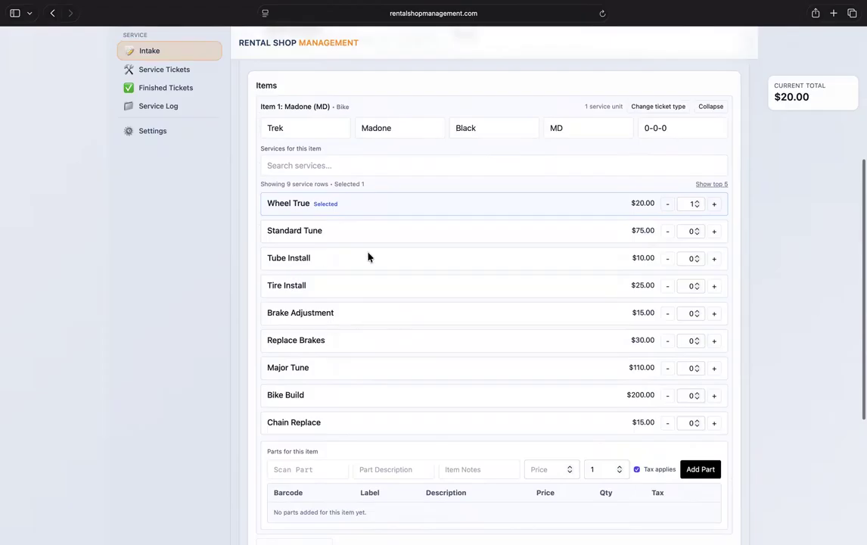
# Step: Keep Wheel True at quantity 1 and add one Tube Install service to the bike
pyautogui.click(715, 205)
pyautogui.click(668, 204)
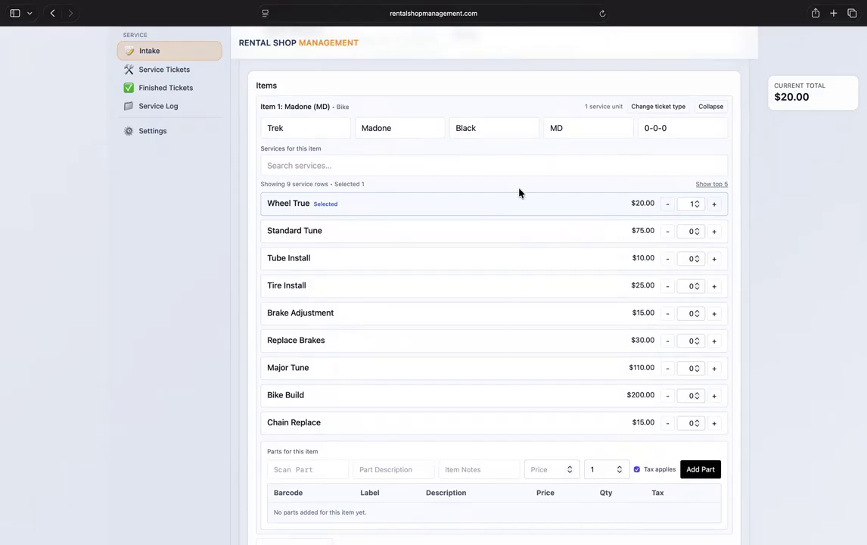
pyautogui.scroll(1, 429, 259)
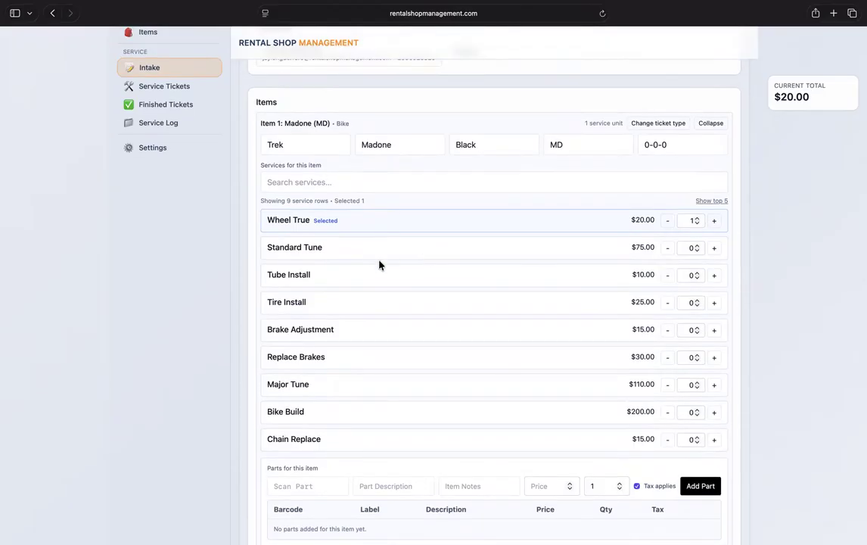
pyautogui.scroll(-2, 424, 277)
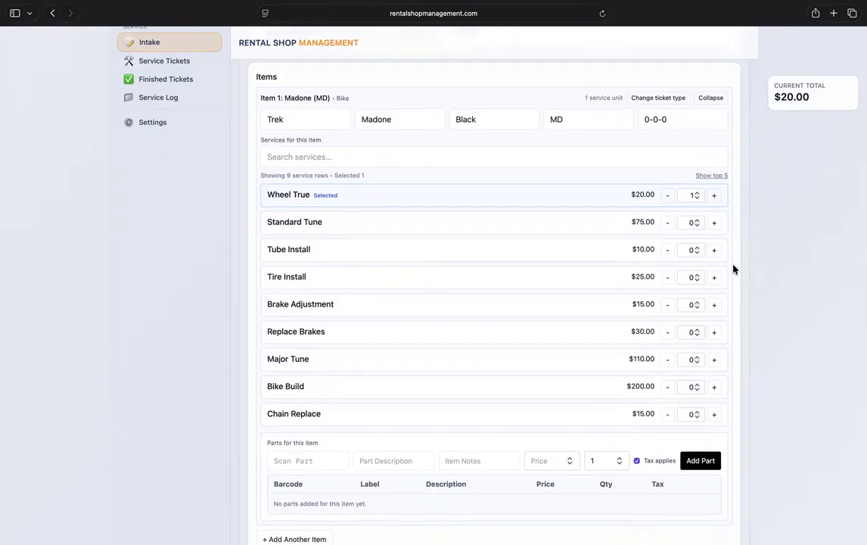
pyautogui.click(714, 250)
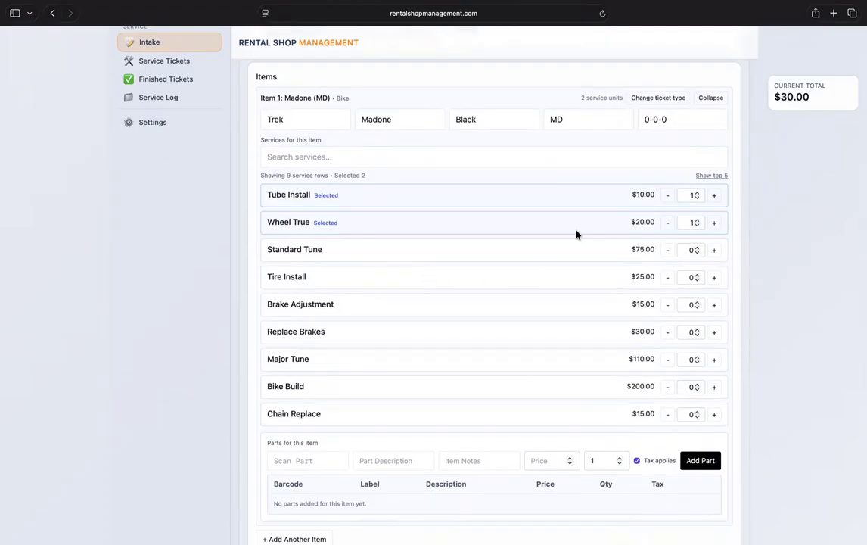
# Step: Start a part entry for the bike with barcode 110001 and description "26x1.7 tube"
pyautogui.scroll(3, 409, 233)
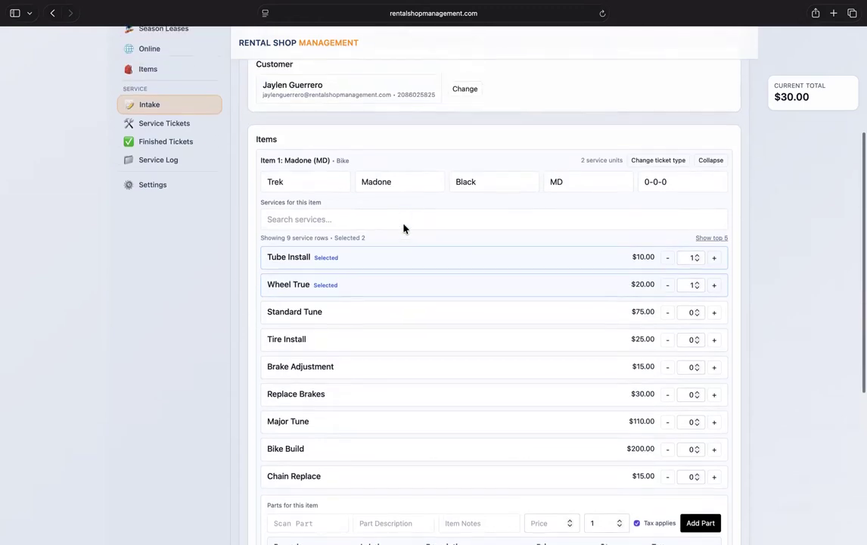
pyautogui.scroll(-1, 434, 257)
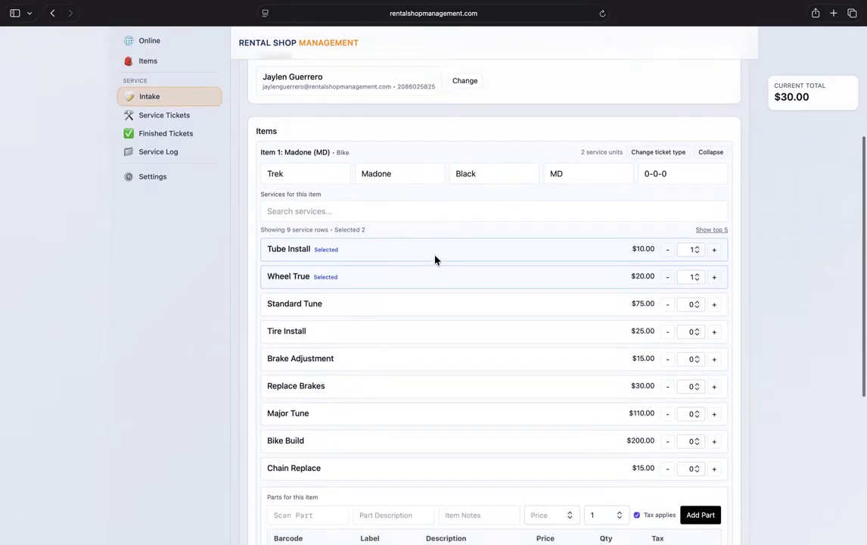
pyautogui.scroll(-6, 549, 248)
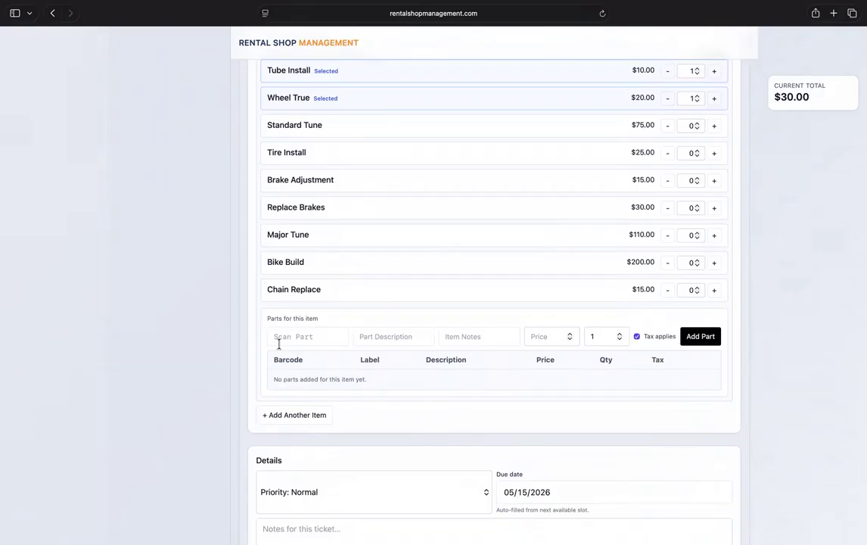
pyautogui.click(302, 339)
pyautogui.scroll(1, 301, 339)
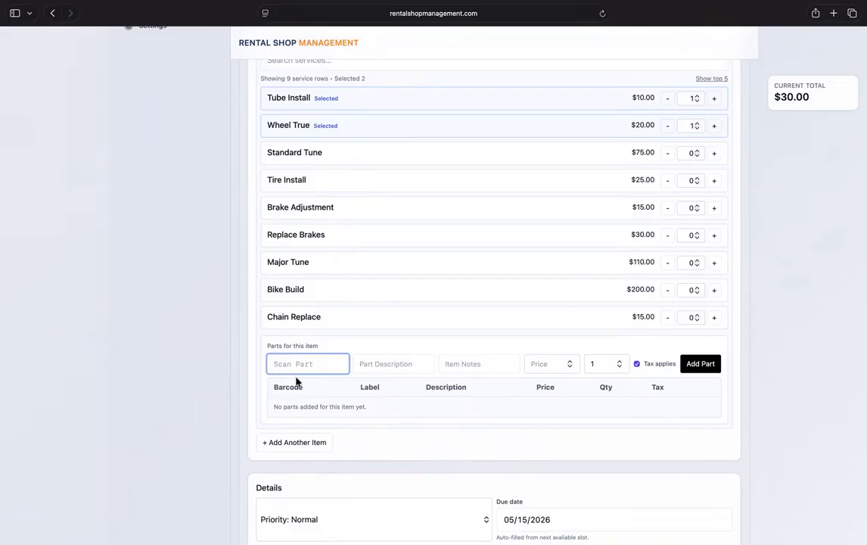
pyautogui.write('110001')
pyautogui.click(374, 362)
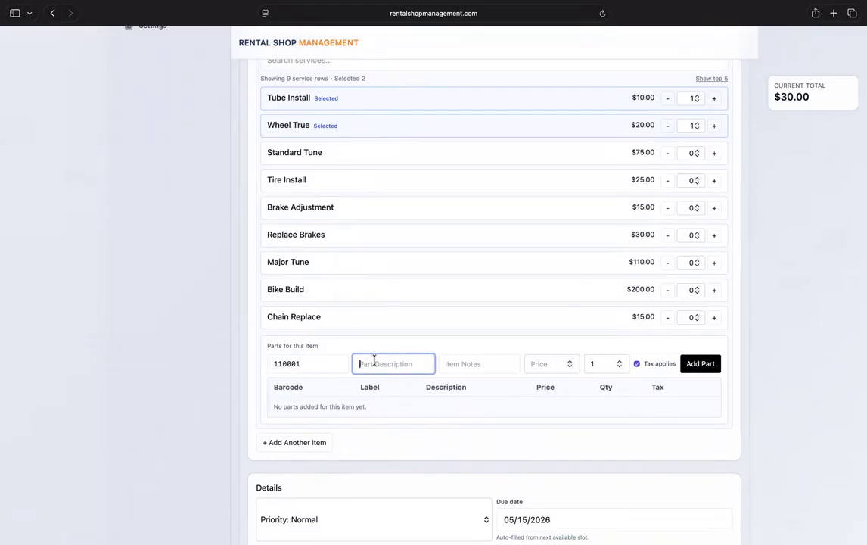
pyautogui.write('2')
pyautogui.write('62')
pyautogui.press('BackSpace')
pyautogui.write('x1.7 tube')
pyautogui.press('Tab')
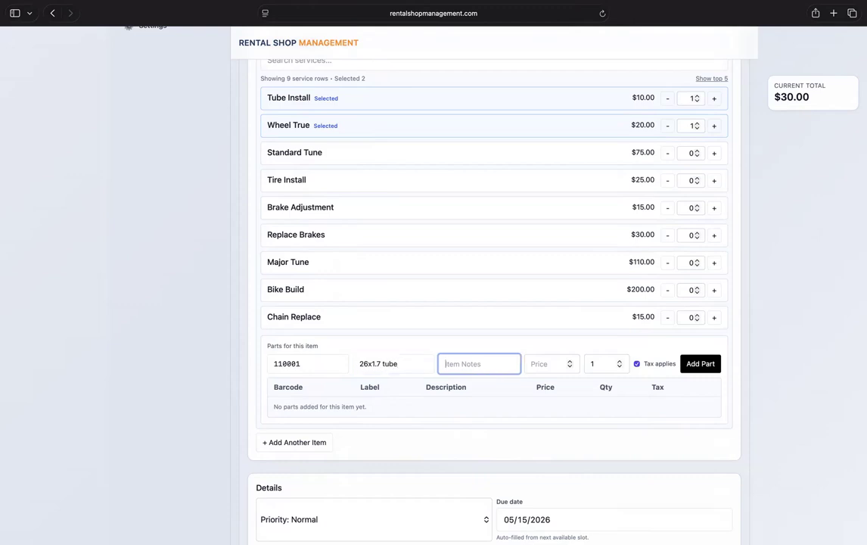
# Step: Give the tube part the note "customer wanted specific tube" and a price of 9.99
pyautogui.write('customer')
pyautogui.write(' wanted spe')
pyautogui.write('cific tube')
pyautogui.click(546, 363)
pyautogui.write('9.99')
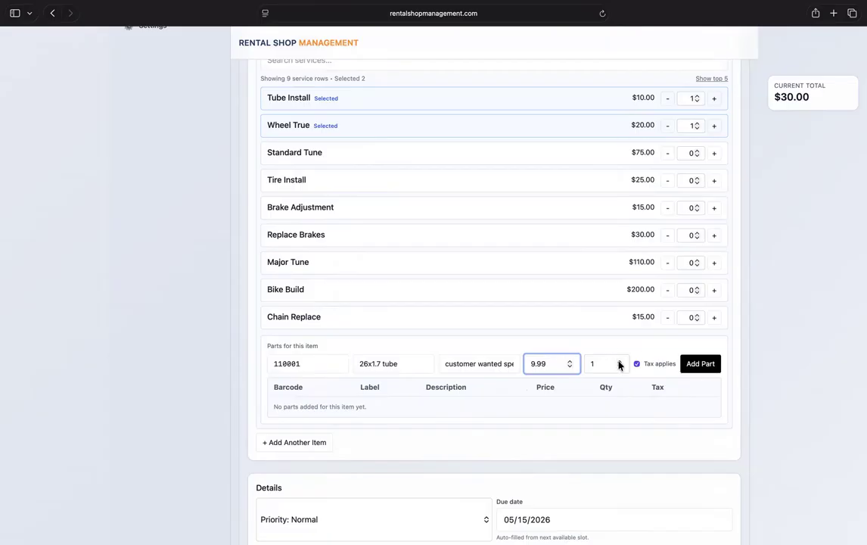
# Step: Keep the tube's quantity at 1 with tax applied and add the part to the bike
pyautogui.click(620, 362)
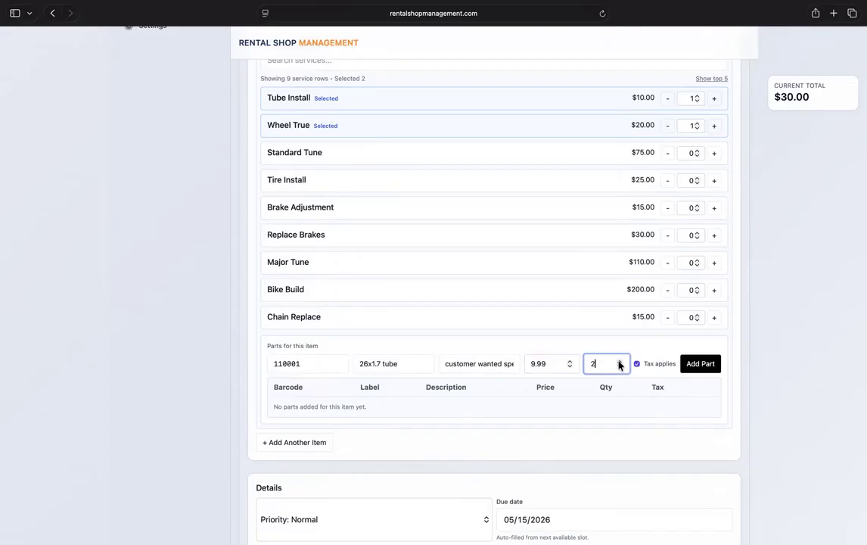
pyautogui.click(620, 368)
pyautogui.click(638, 364)
pyautogui.click(638, 364)
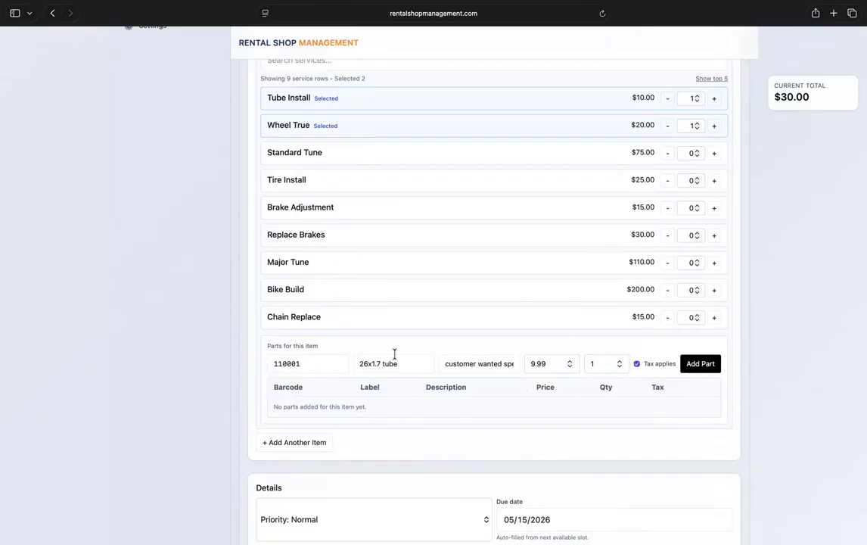
pyautogui.click(712, 368)
# Step: Collapse the Madone item and add a second, blank item to the ticket
pyautogui.scroll(-2, 486, 347)
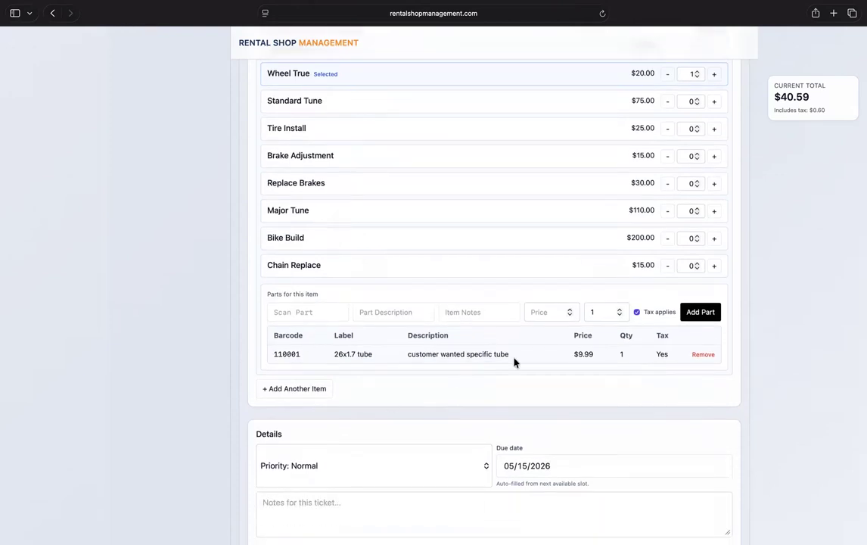
pyautogui.scroll(2, 473, 354)
pyautogui.scroll(2, 472, 371)
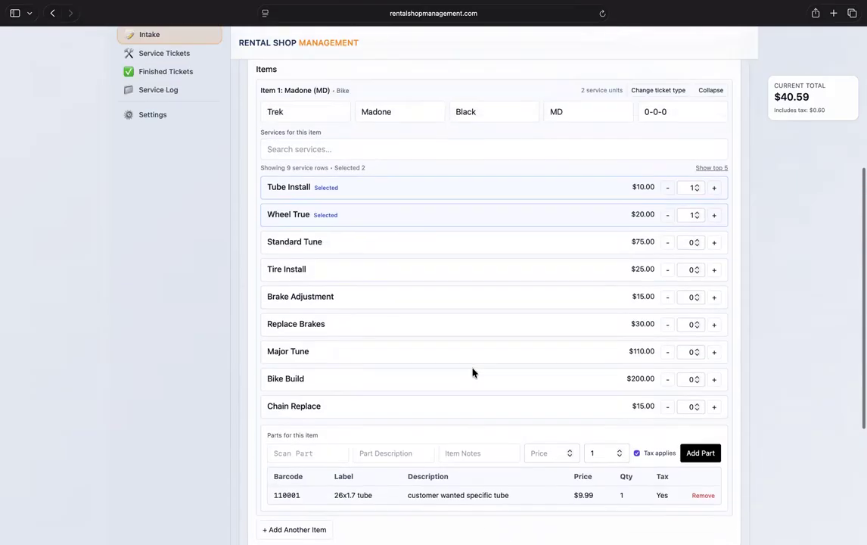
pyautogui.scroll(3, 345, 261)
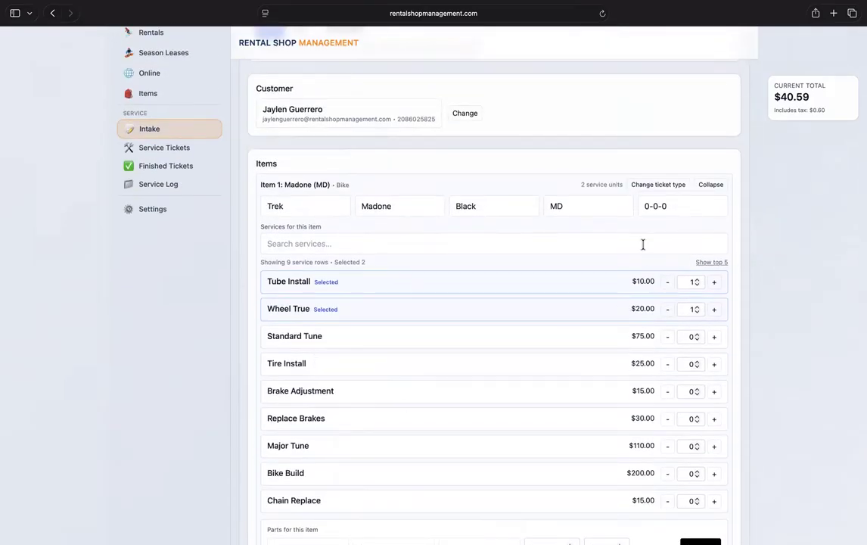
pyautogui.click(718, 185)
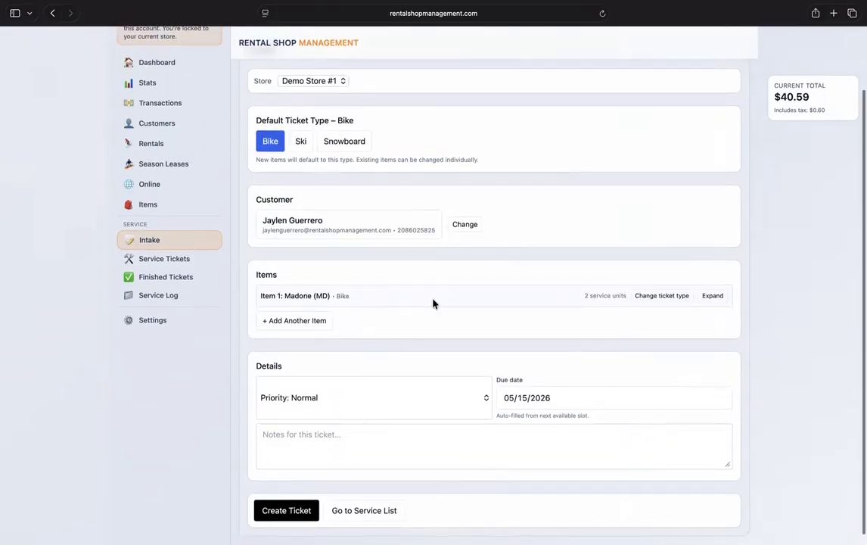
pyautogui.click(290, 321)
pyautogui.scroll(-1, 406, 331)
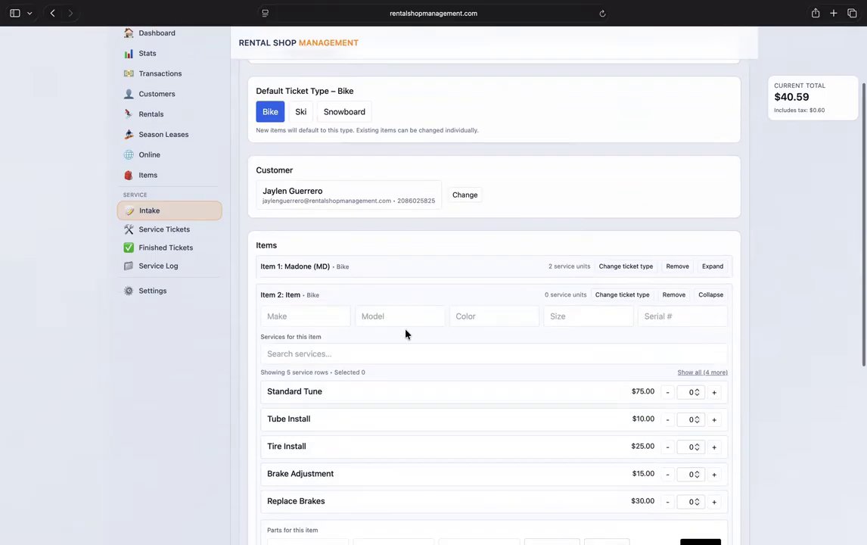
pyautogui.scroll(-1, 393, 295)
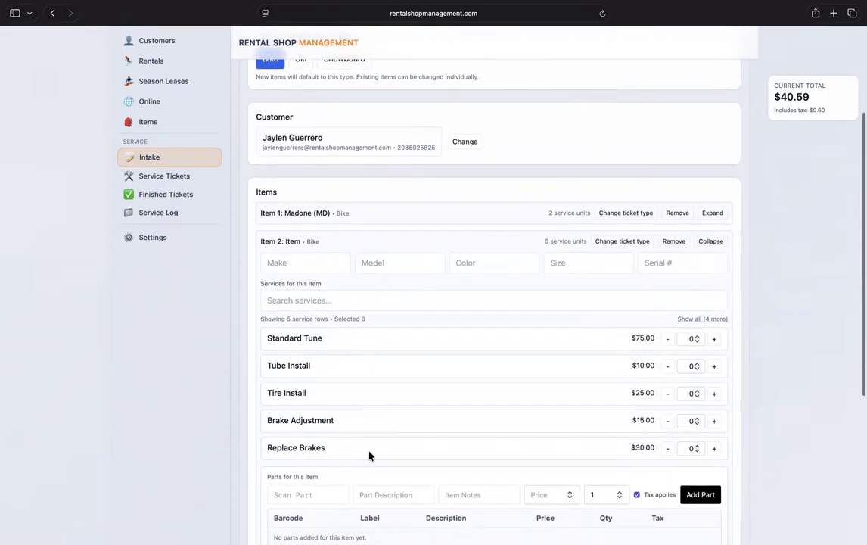
# Step: Change the ticket type of the blank second item to Ski
pyautogui.scroll(-1, 386, 416)
pyautogui.scroll(2, 402, 384)
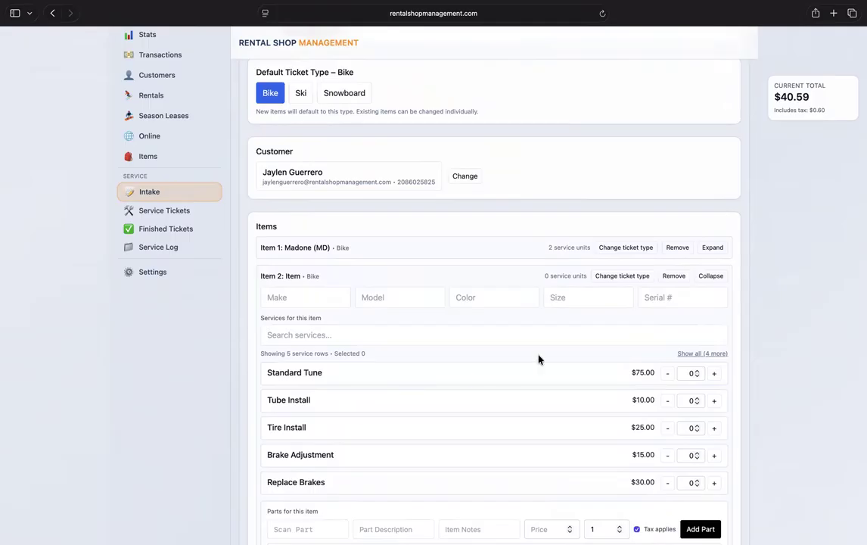
pyautogui.scroll(-1, 420, 329)
pyautogui.scroll(1, 421, 330)
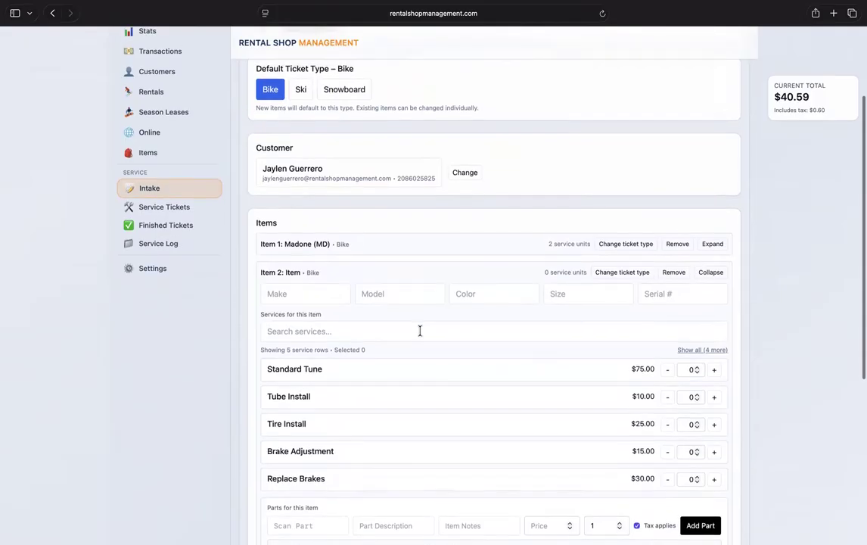
pyautogui.click(632, 277)
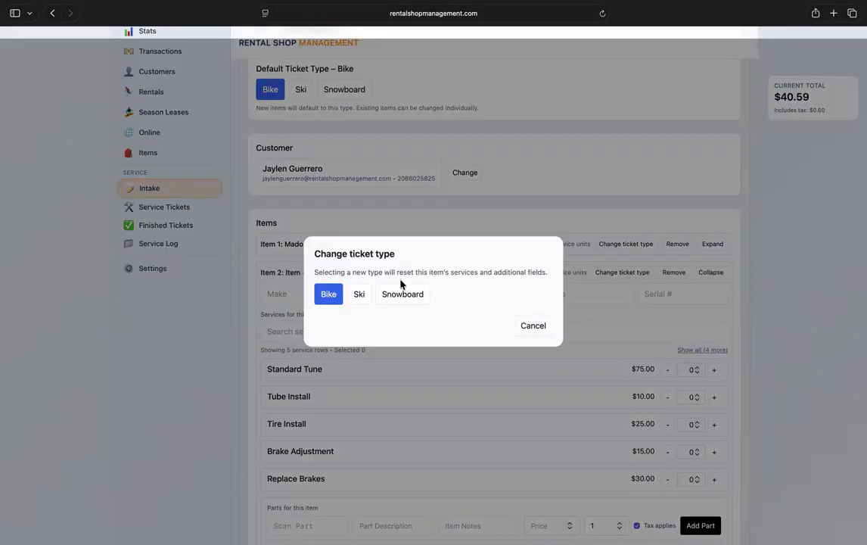
pyautogui.click(367, 294)
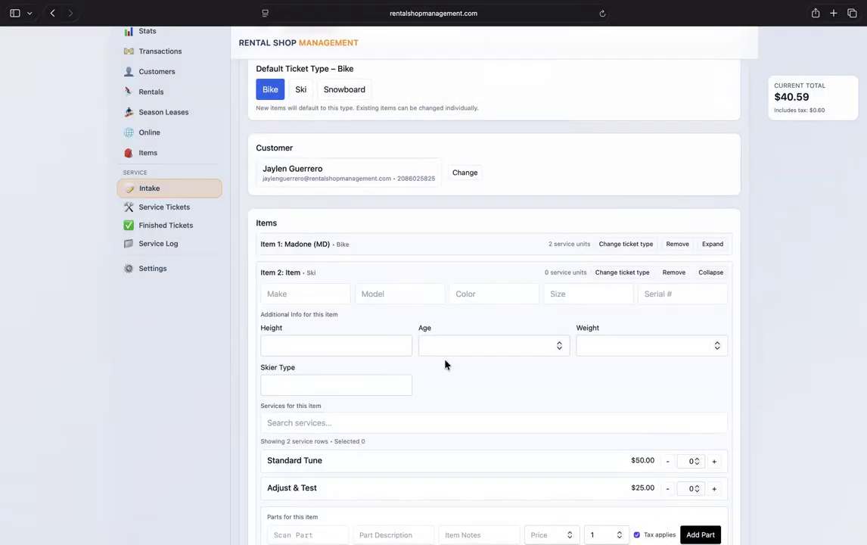
# Step: Look over the second item's ski fields and services, and remove that item from the ticket
pyautogui.scroll(-2, 445, 364)
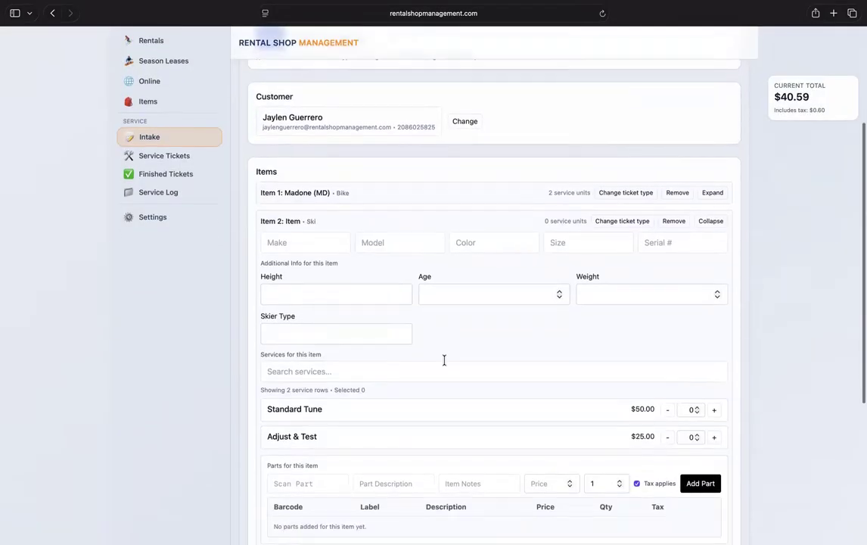
pyautogui.scroll(-2, 455, 330)
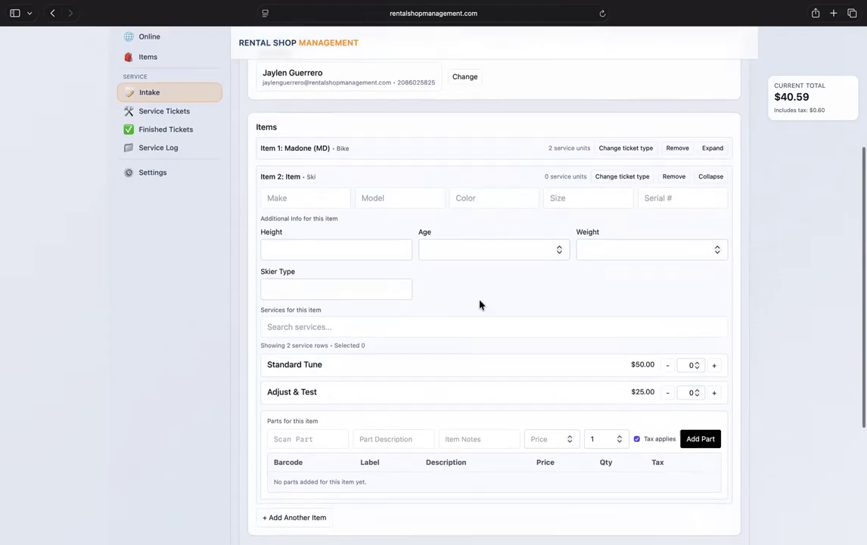
pyautogui.scroll(2, 515, 295)
pyautogui.click(675, 215)
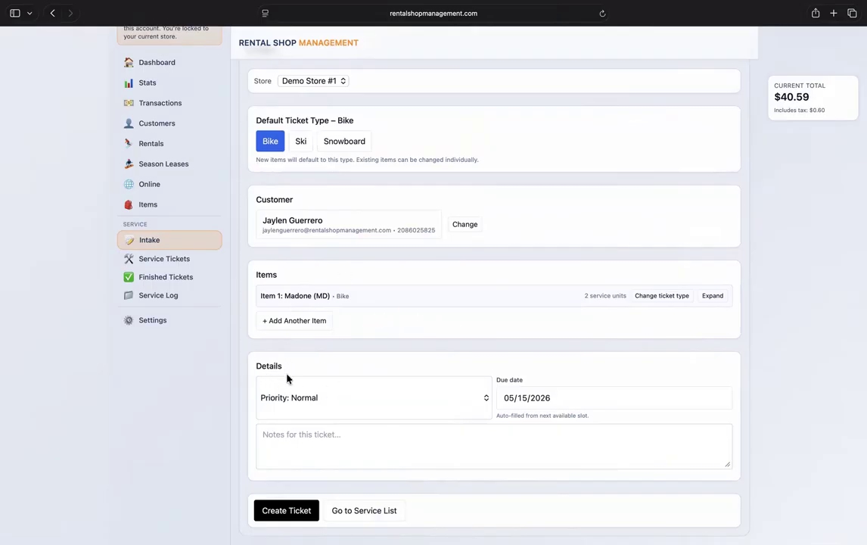
# Step: View the ticket's priority options and due date calendar without changing either of them
pyautogui.click(371, 399)
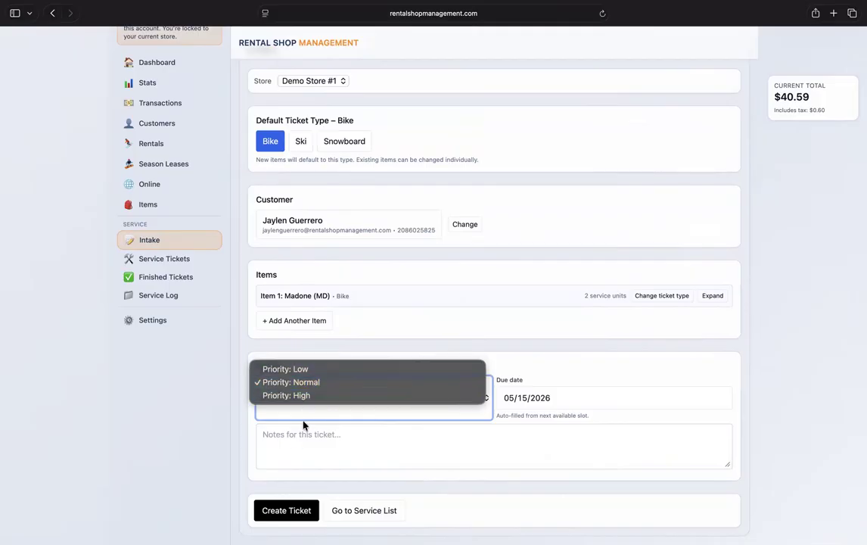
pyautogui.click(296, 441)
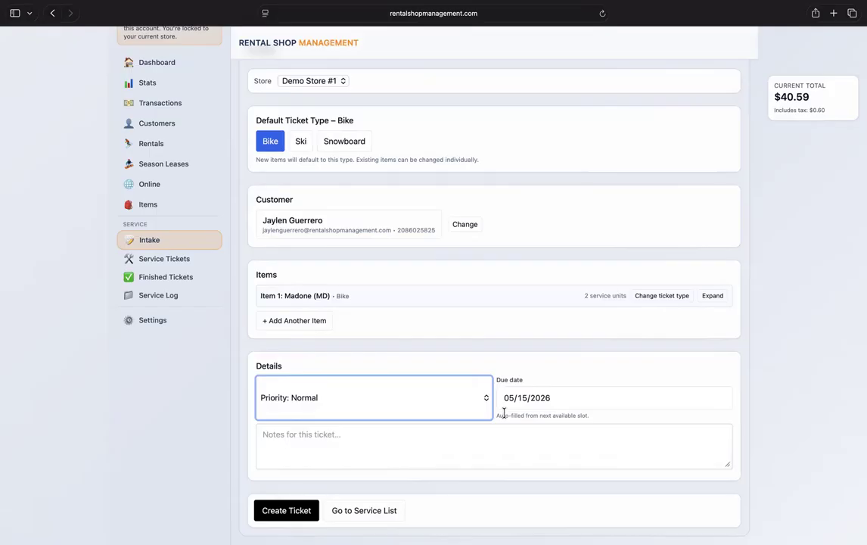
pyautogui.click(552, 399)
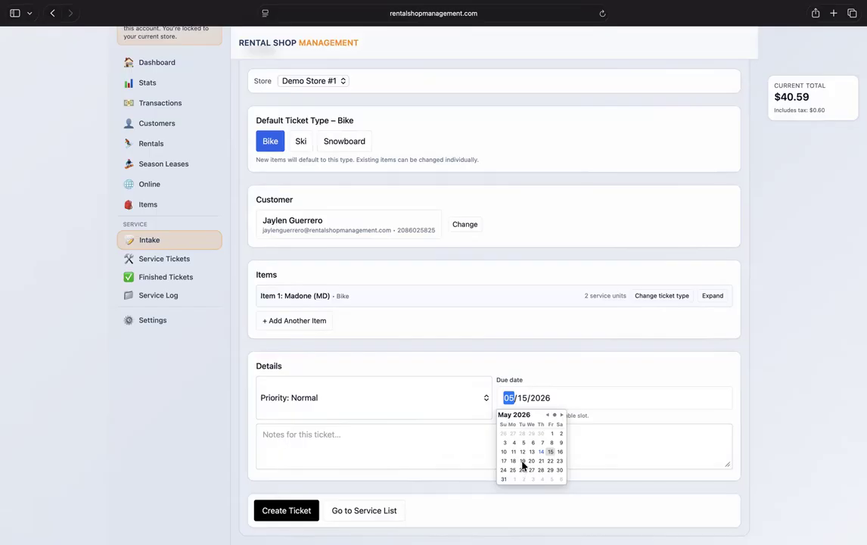
pyautogui.click(614, 382)
pyautogui.click(506, 363)
# Step: Add the note "Customer wants done asap" to the ticket details
pyautogui.click(330, 442)
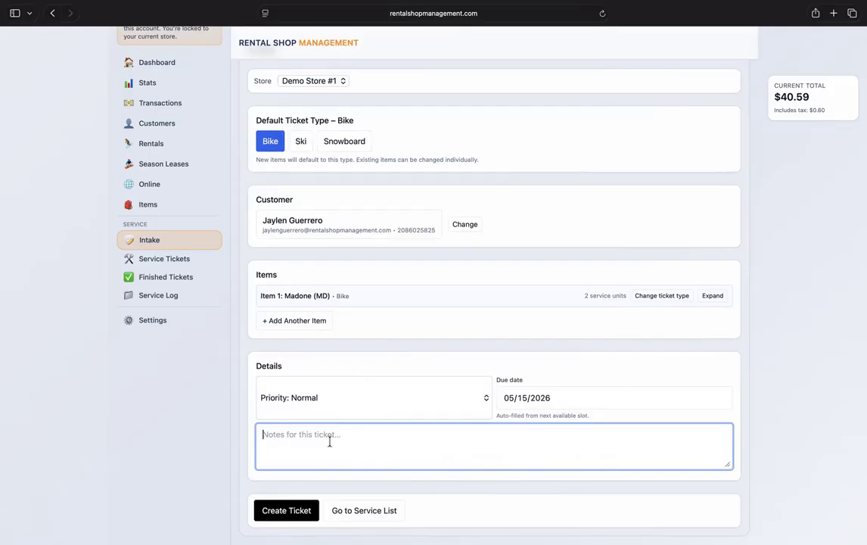
pyautogui.write('Customer wants done asap')
# Step: Start creating the ticket and choose EX as the employee initials
pyautogui.click(284, 510)
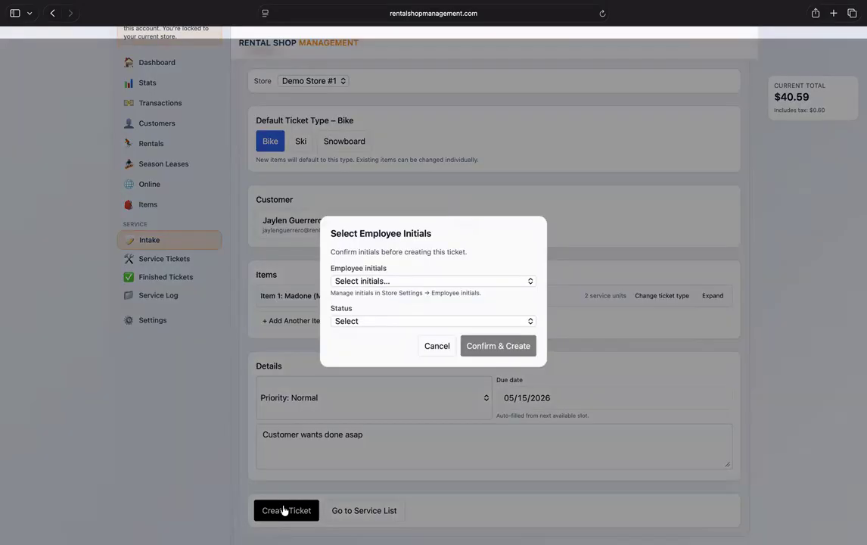
pyautogui.click(418, 281)
pyautogui.click(413, 292)
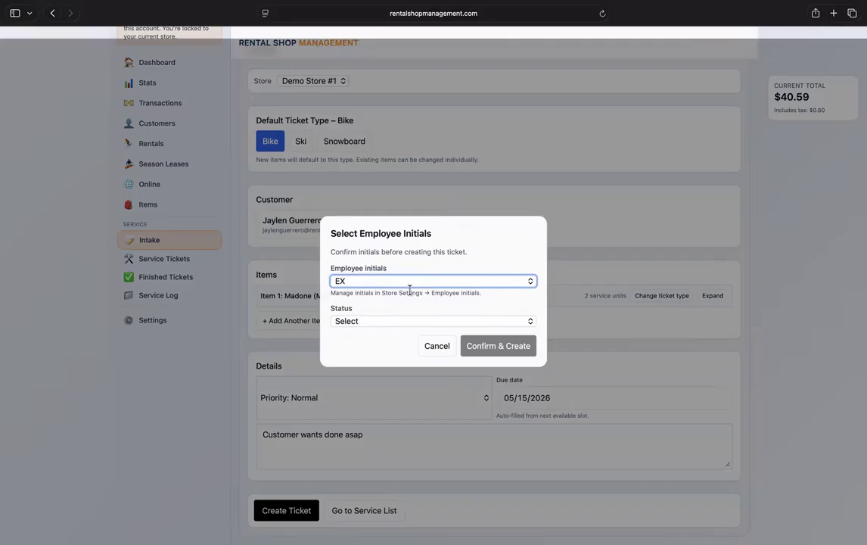
# Step: Try the statuses "Walk in" and "Call w/ quote" for the new ticket
pyautogui.click(382, 321)
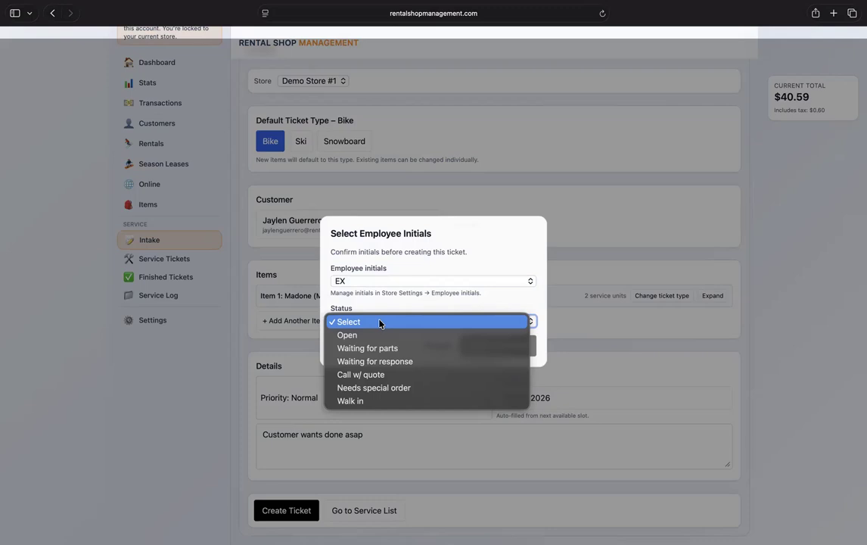
pyautogui.click(379, 402)
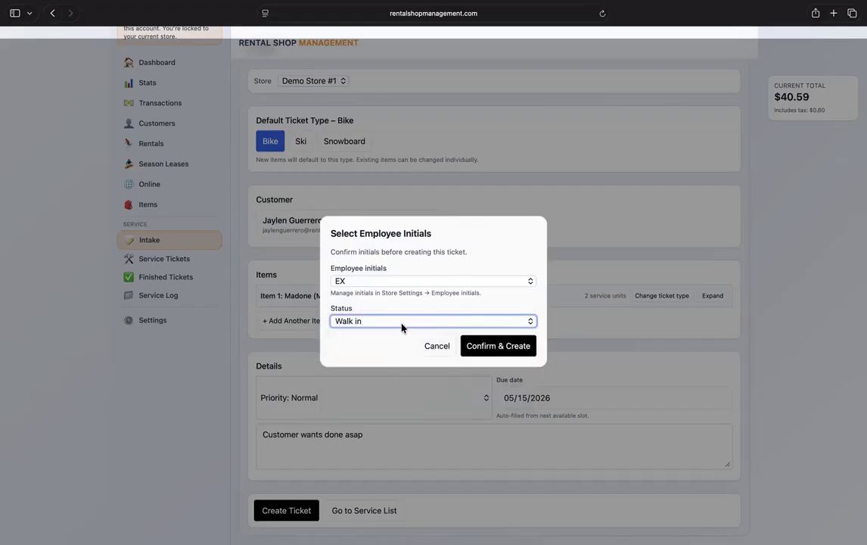
pyautogui.click(401, 327)
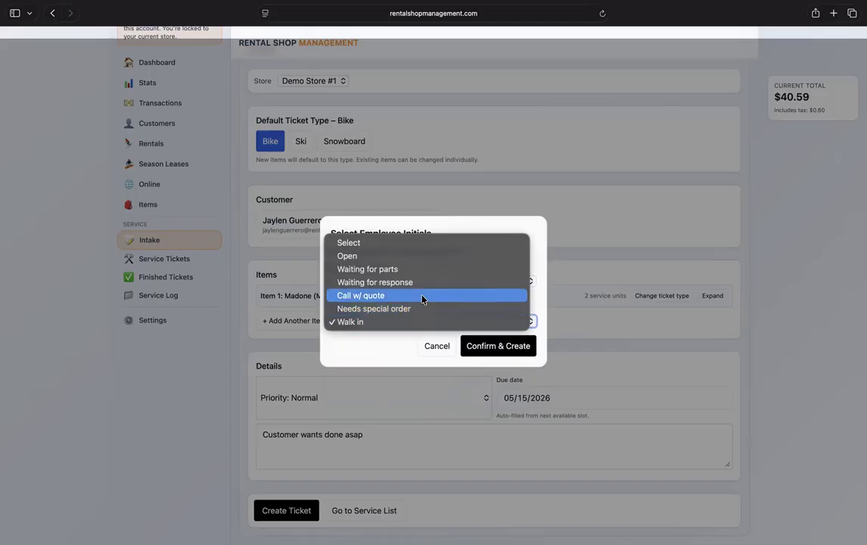
pyautogui.click(422, 296)
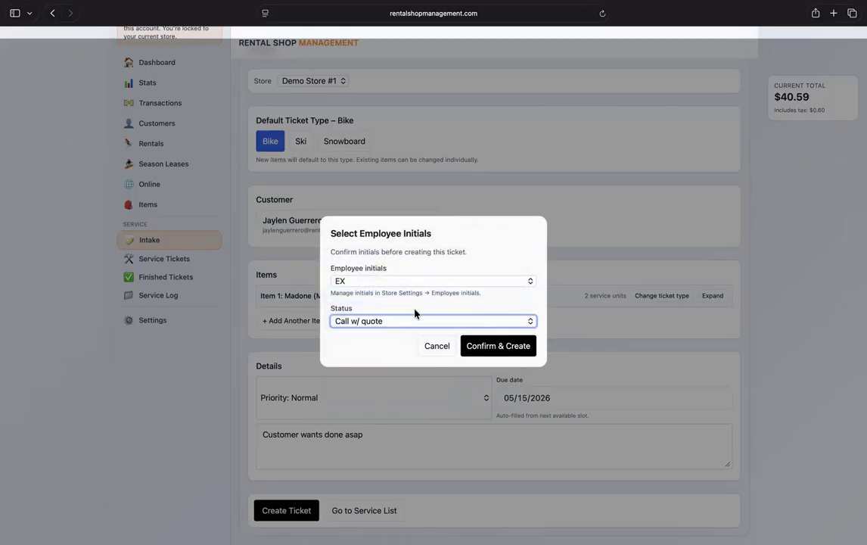
# Step: Set the new ticket's status to Open and confirm its creation
pyautogui.click(402, 324)
pyautogui.click(393, 284)
pyautogui.click(502, 346)
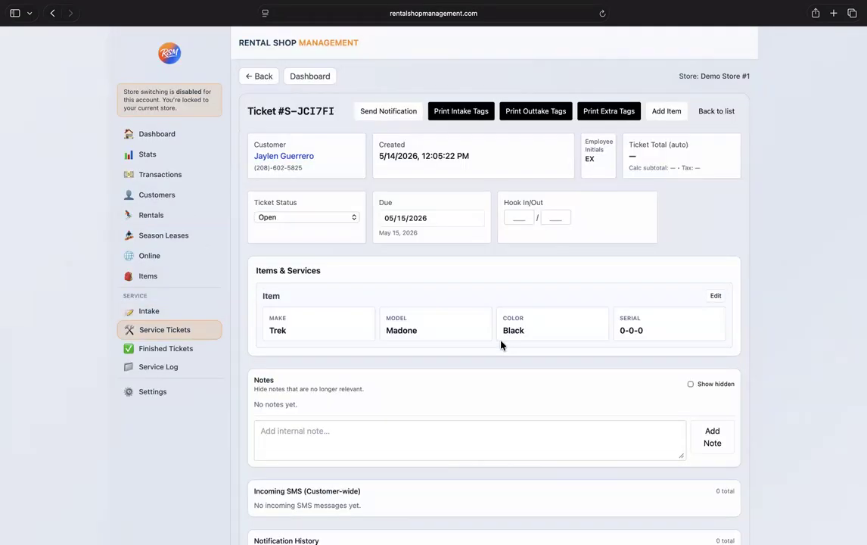
# Step: Review the created ticket's services, notes, payments and barcodes, and preview the Service Confirmed text notification without sending it
pyautogui.scroll(-1, 523, 297)
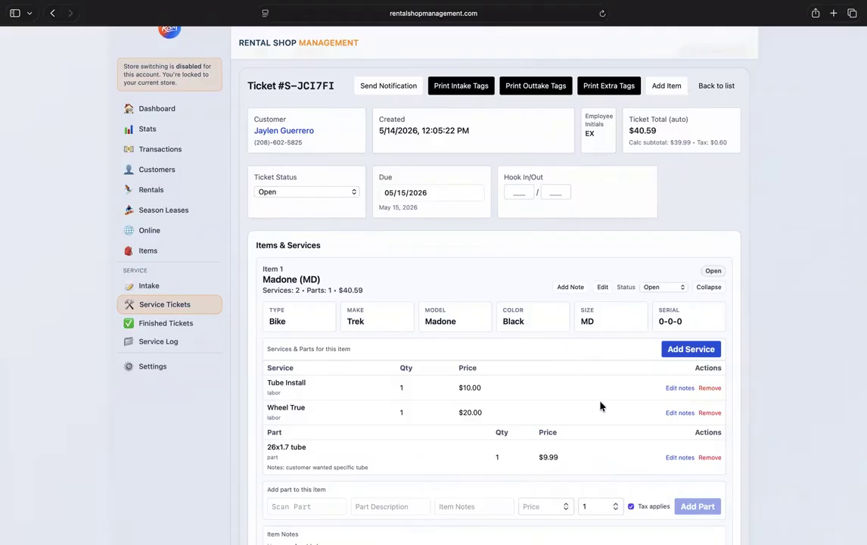
pyautogui.scroll(-10, 554, 190)
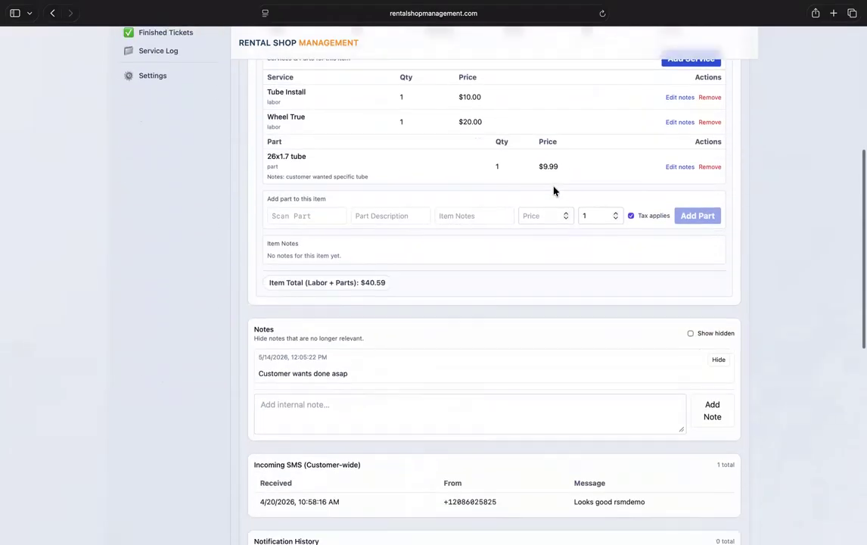
pyautogui.scroll(-2, 554, 190)
pyautogui.scroll(15, 555, 190)
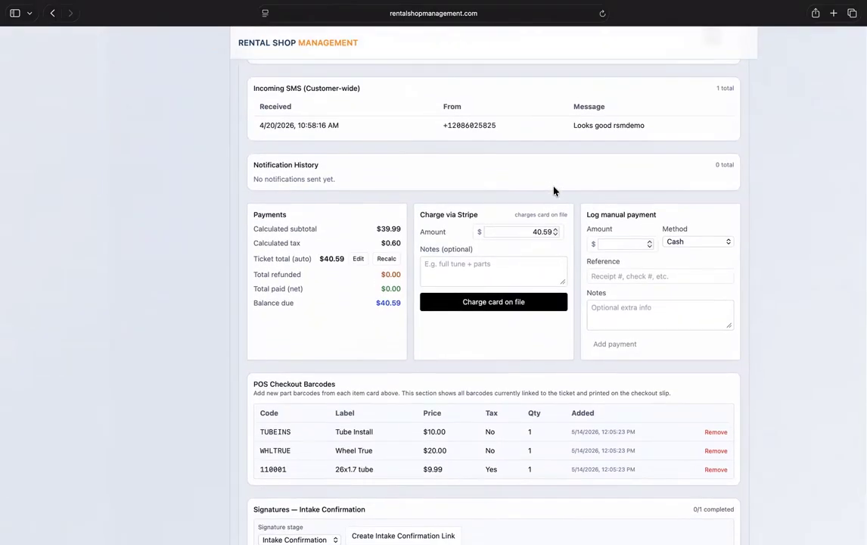
pyautogui.click(388, 110)
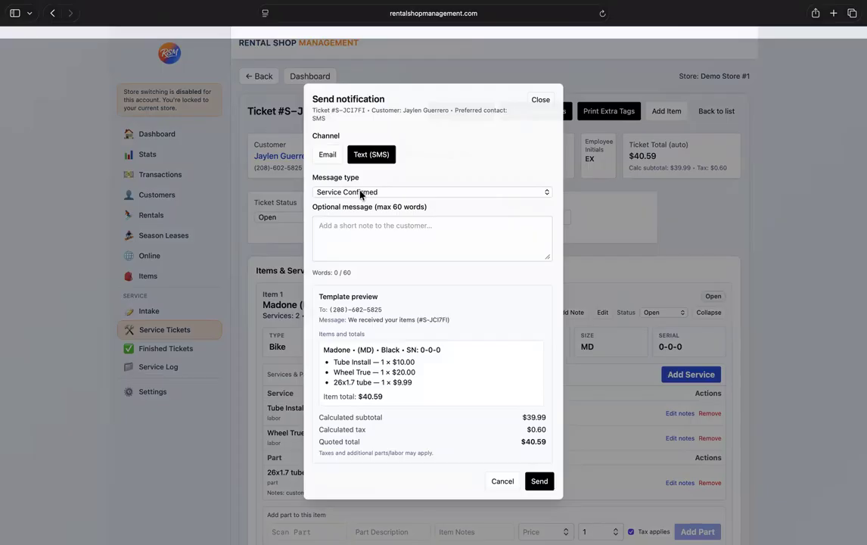
pyautogui.click(545, 100)
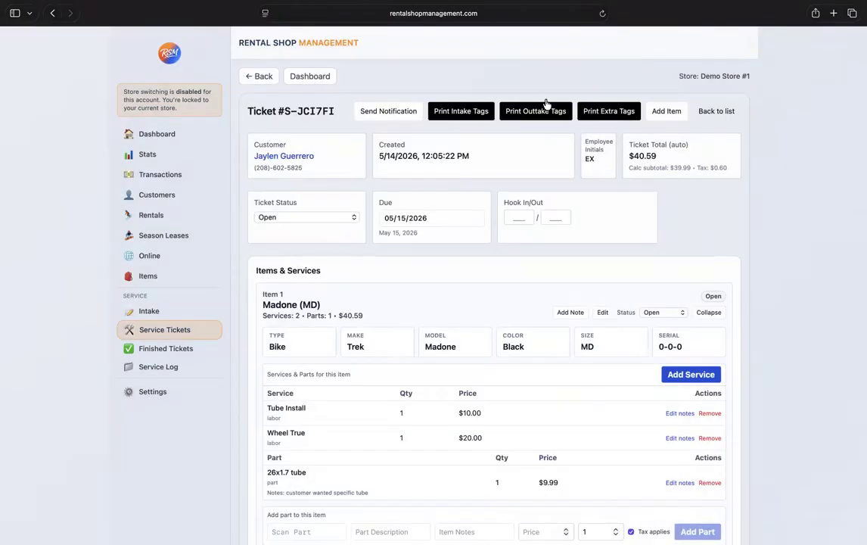
# Step: Try to print the ticket's intake tags
pyautogui.click(465, 113)
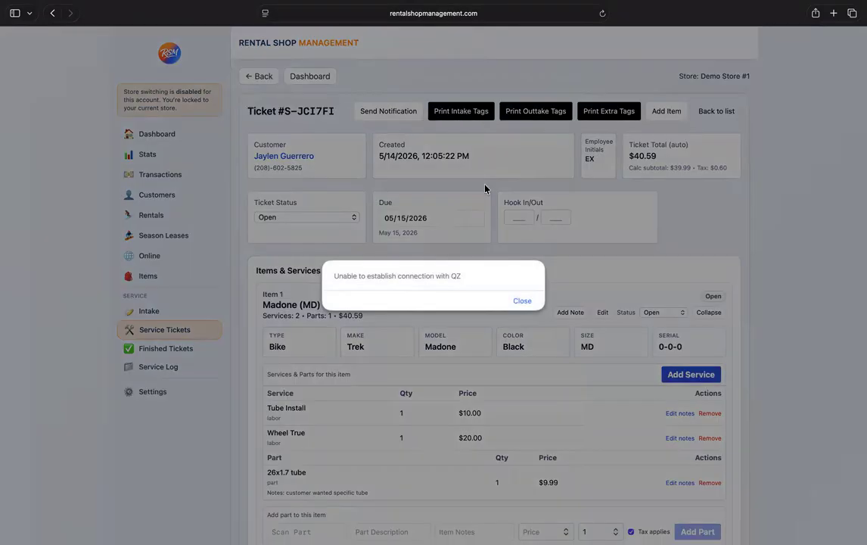
pyautogui.click(522, 301)
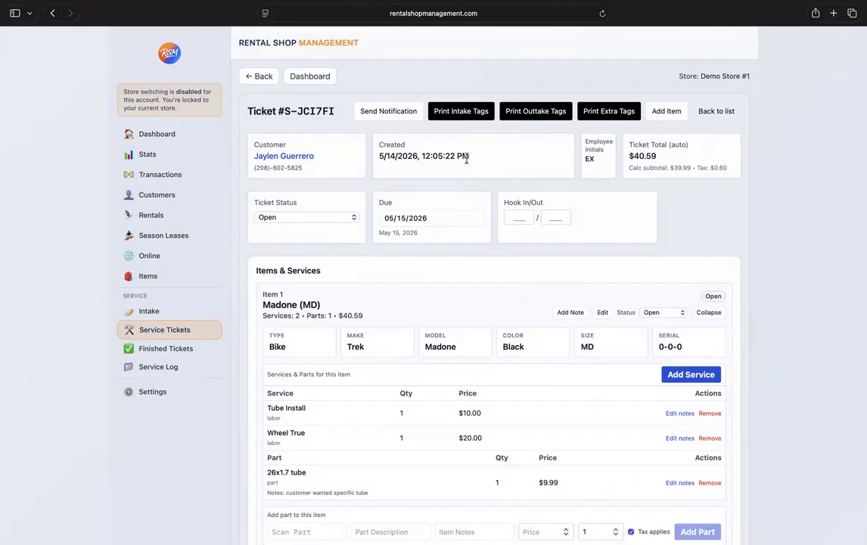
# Step: Set the ticket's hook-in location to 1A
pyautogui.click(520, 217)
pyautogui.write('1A')
pyautogui.click(700, 225)
pyautogui.scroll(-2, 590, 225)
pyautogui.scroll(2, 588, 225)
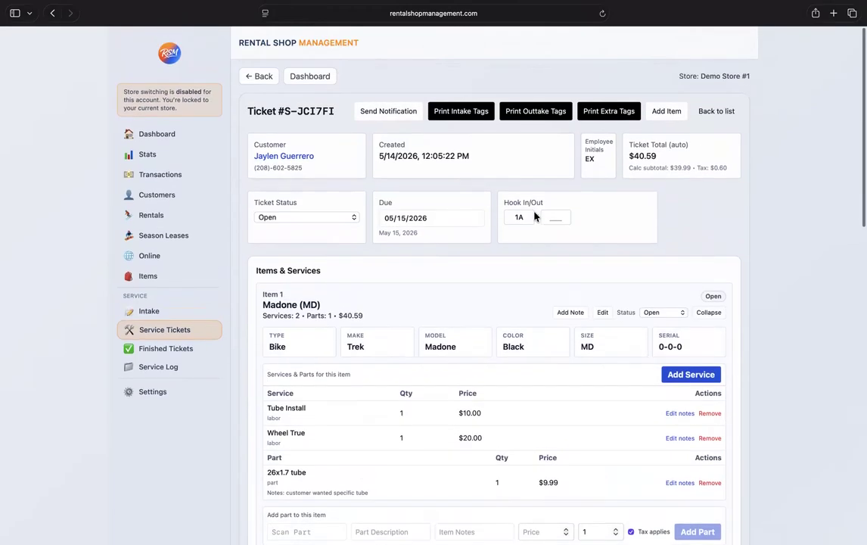